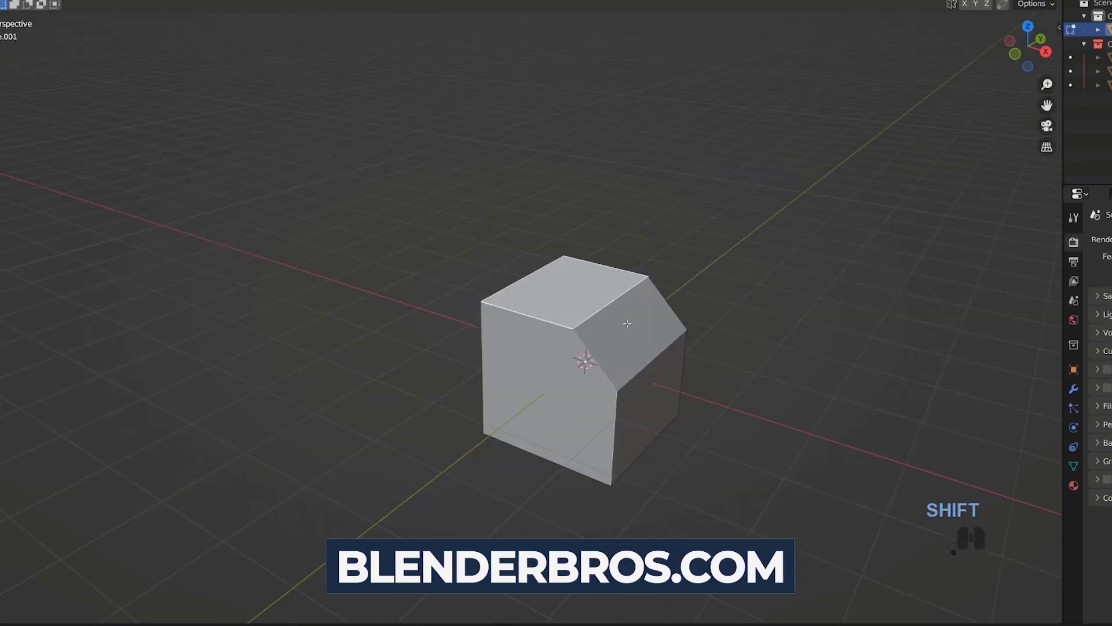
Use MESHmachine cleanup to flatten the top into a sloped face and rebuild the cube corner as quads.
{"action": "key", "text": "y"}
{"action": "left_click", "coordinate": [655, 257]}
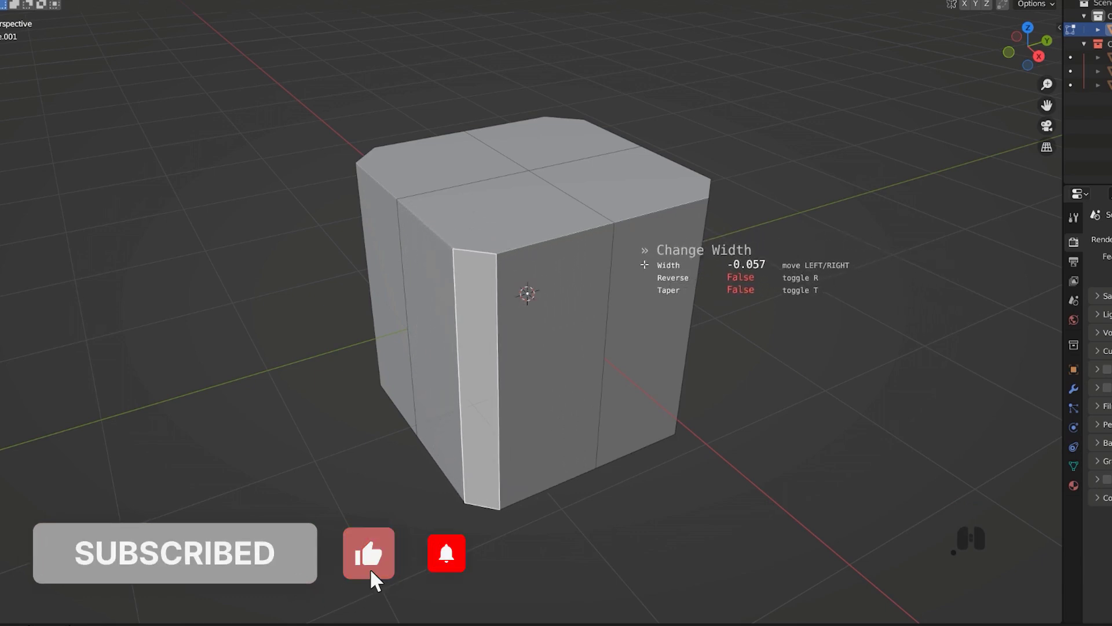
{"action": "left_click", "coordinate": [579, 191]}
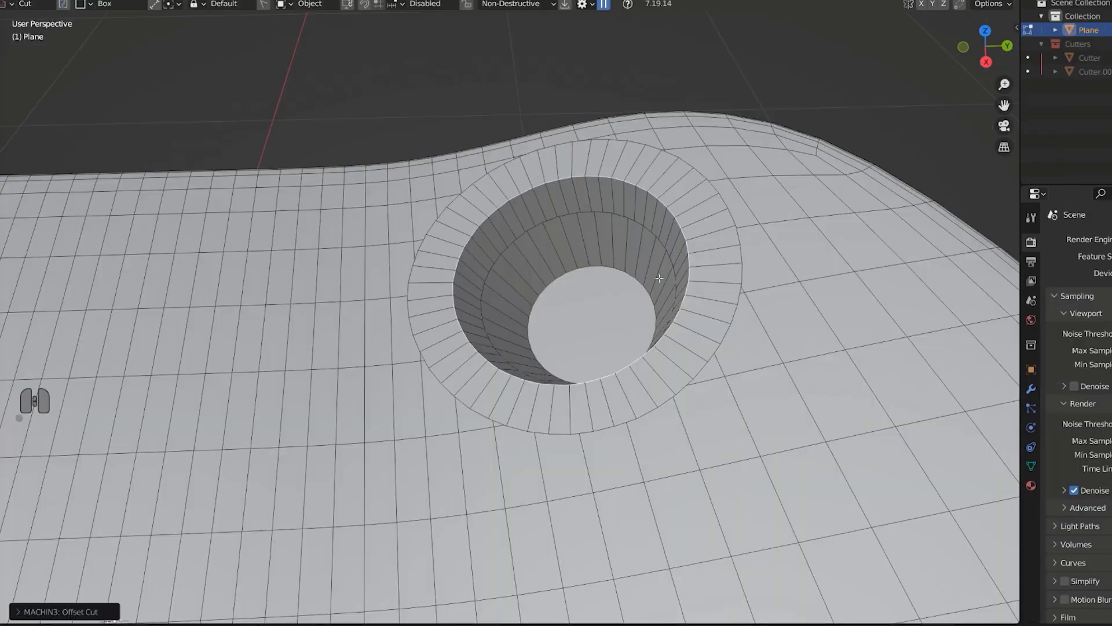
Select the linked flat faces around the hole, widen that selection, and clean up the hole's rim vertices.
{"action": "left_click", "coordinate": [659, 278], "text": "shift"}
{"action": "key", "text": "Tab"}
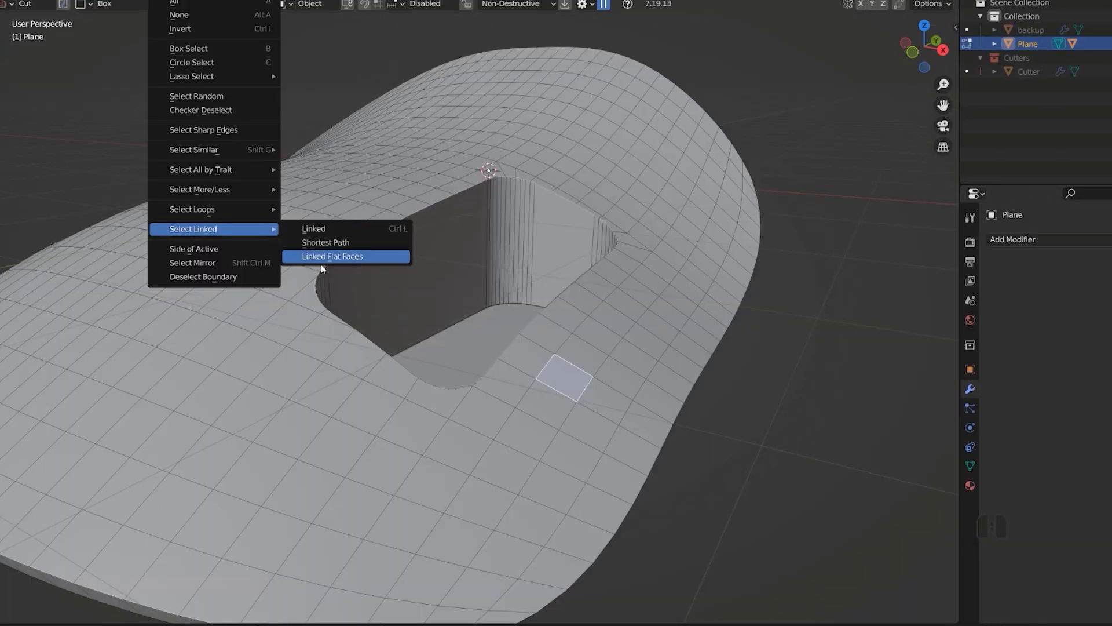
{"action": "left_click", "coordinate": [324, 256]}
{"action": "left_click_drag", "start_coordinate": [144, 607], "coordinate": [160, 607]}
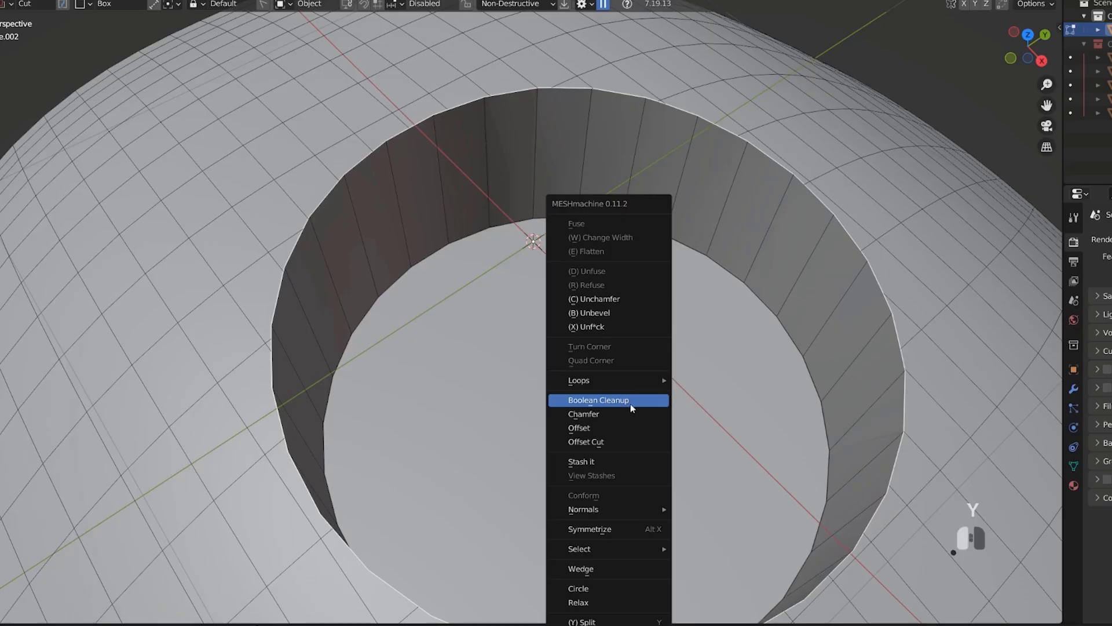
{"action": "left_click", "coordinate": [630, 399]}
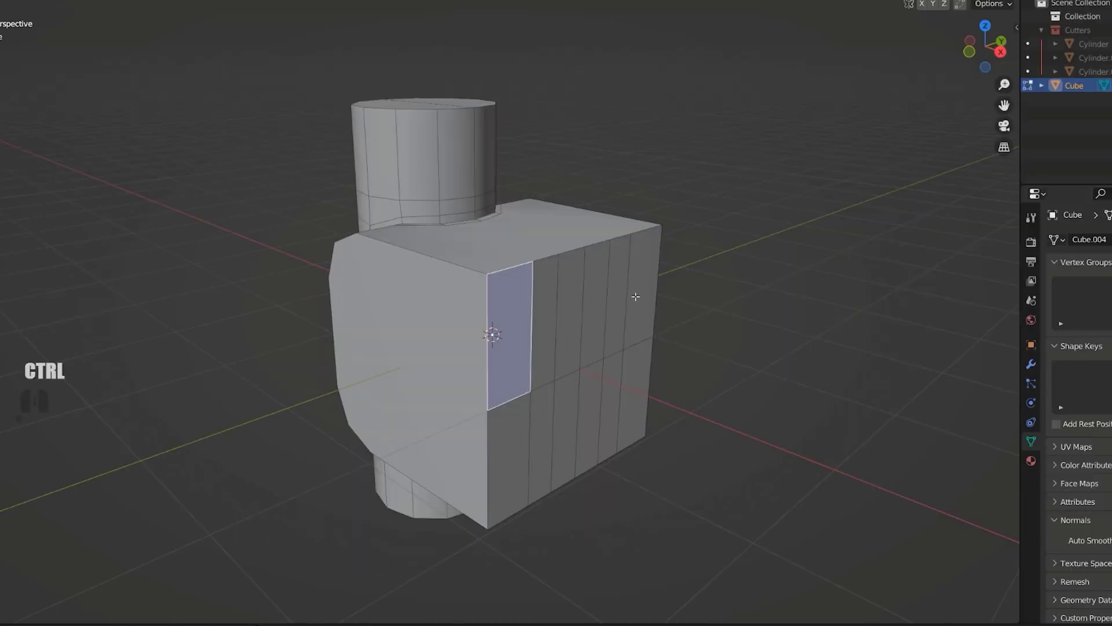
Bevel the cylinder's top edge, redoing the bevel once.
{"action": "left_click", "coordinate": [530, 424], "text": "ctrl"}
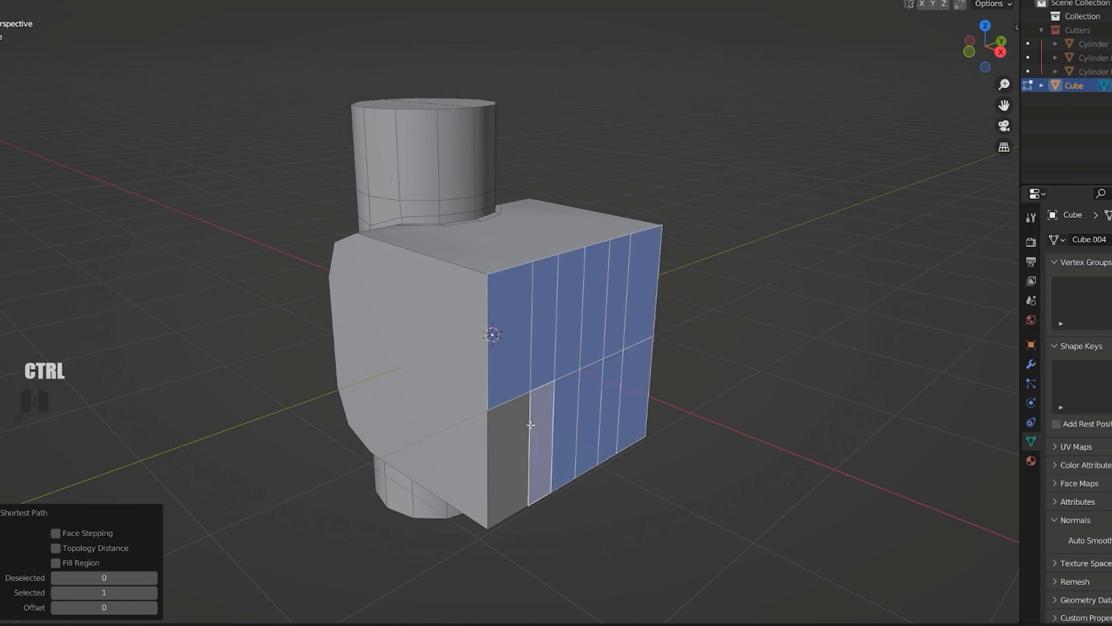
{"action": "left_click", "coordinate": [521, 448], "text": "ctrl"}
{"action": "key", "text": "ctrl+z"}
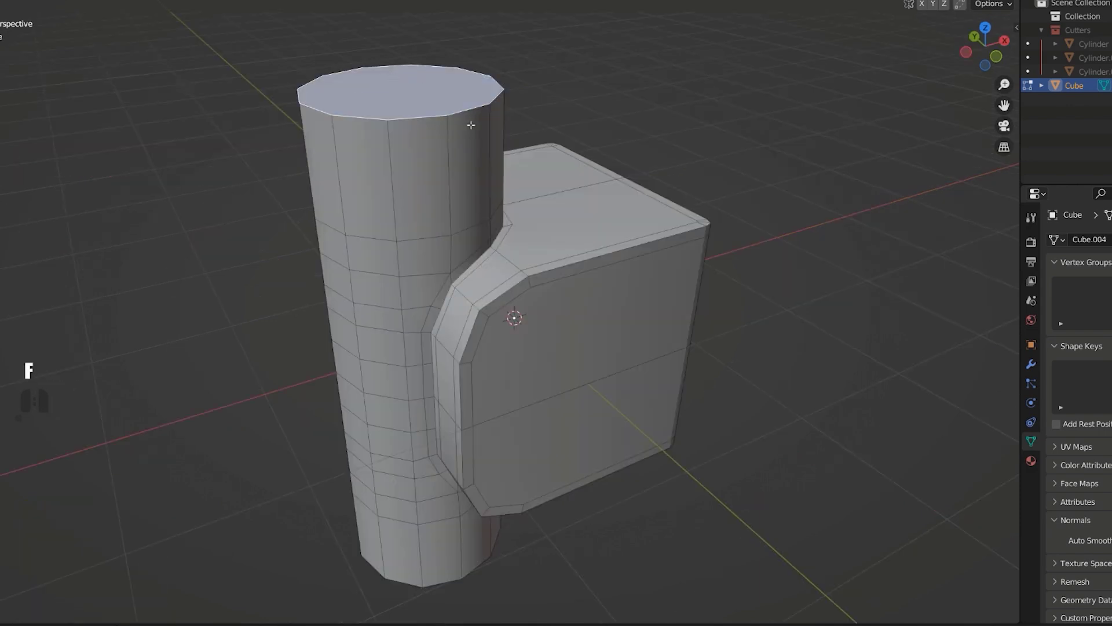
{"action": "left_click", "coordinate": [467, 106]}
{"action": "key", "text": "alt+x"}
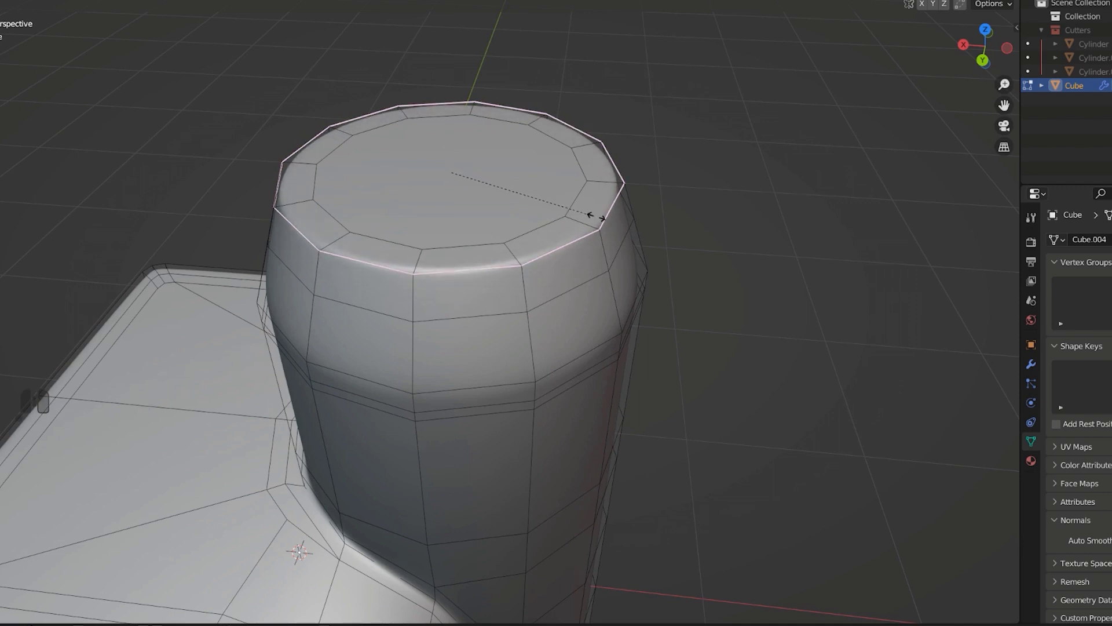
{"action": "left_click", "coordinate": [661, 236]}
{"action": "key", "text": "Tab"}
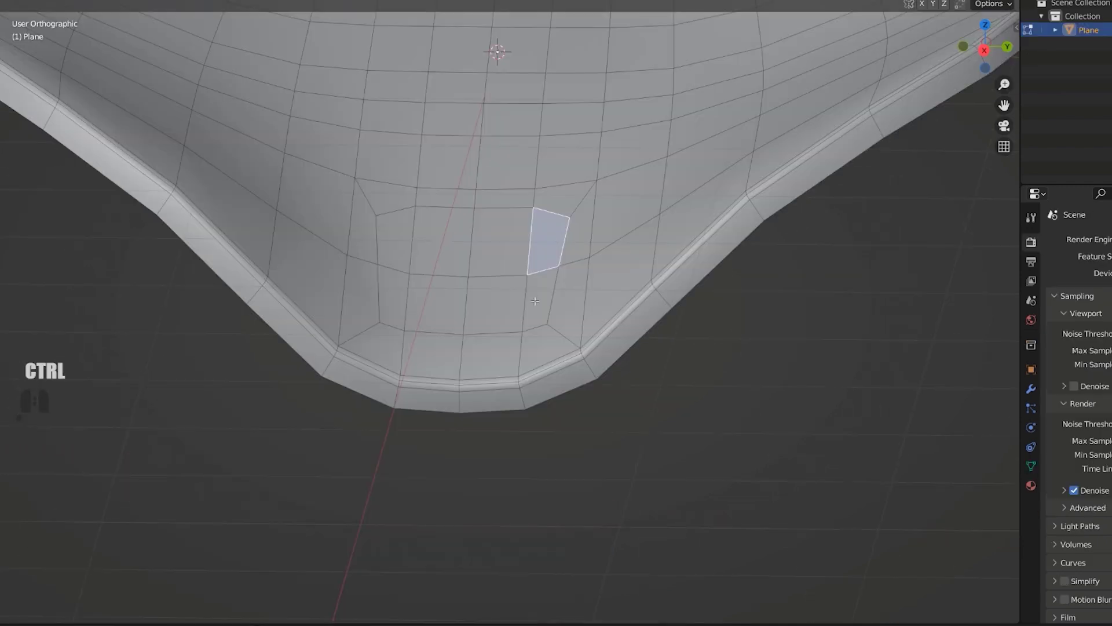
Extrude the plane's faces along Z, inset them, add an edge loop, and apply Ctrl+2 subdivision.
{"action": "key", "text": "e"}
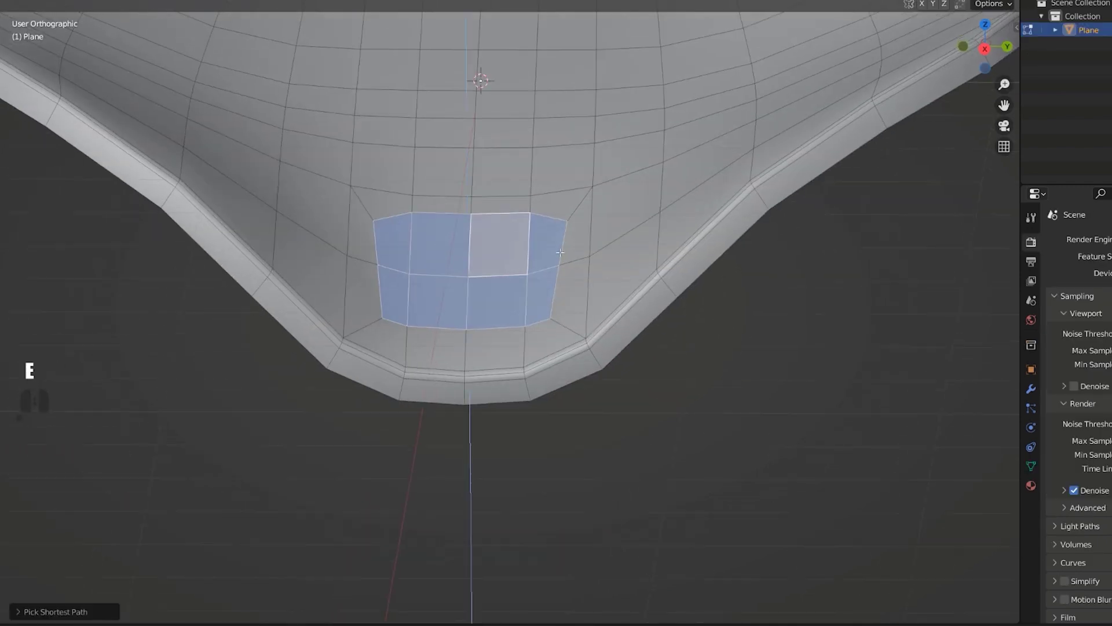
{"action": "key", "text": "z"}
{"action": "key", "text": "s"}
{"action": "mouse_move", "coordinate": [722, 340]}
{"action": "middle_mouse_down", "text": "ctrl"}
{"action": "mouse_move", "coordinate": [712, 374]}
{"action": "mouse_move", "coordinate": [608, 330]}
{"action": "middle_mouse_up", "text": "ctrl"}
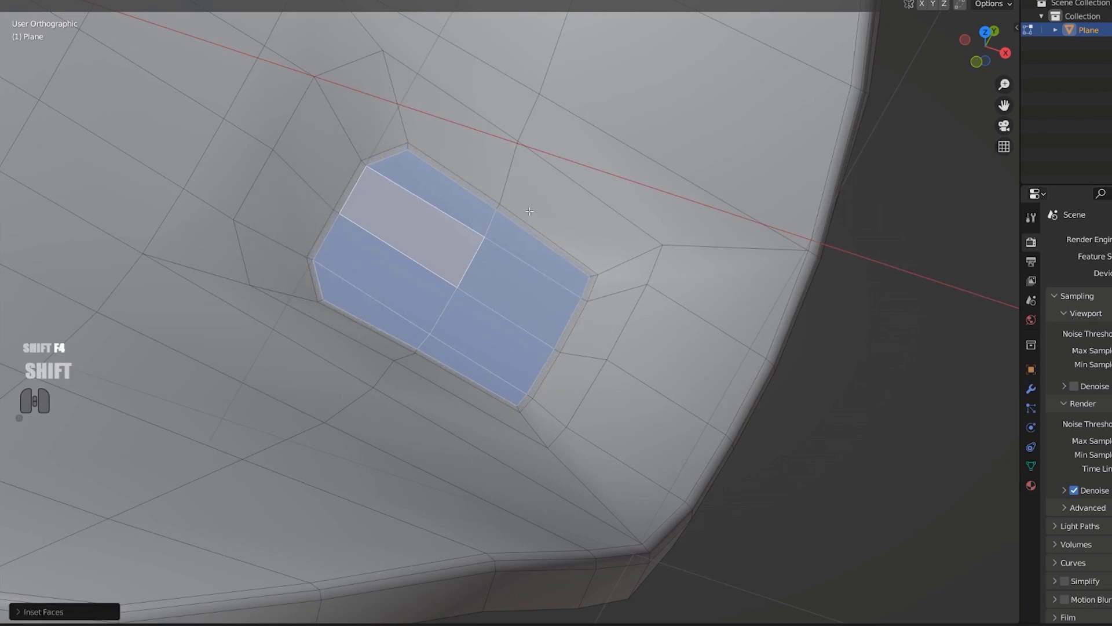
{"action": "key", "text": "ctrl+r"}
{"action": "left_click", "coordinate": [448, 152]}
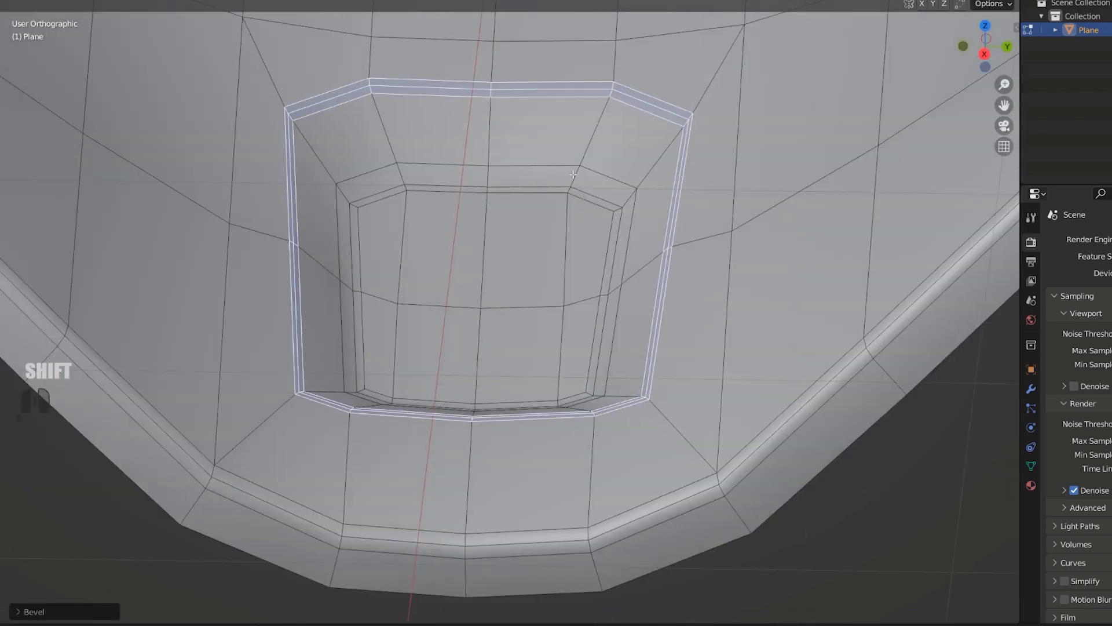
{"action": "key", "text": "Tab"}
{"action": "key", "text": "ctrl+2"}
{"action": "mouse_move", "coordinate": [640, 255]}
{"action": "middle_mouse_down"}
{"action": "mouse_move", "coordinate": [423, 373]}
{"action": "mouse_move", "coordinate": [542, 266]}
{"action": "middle_mouse_up"}
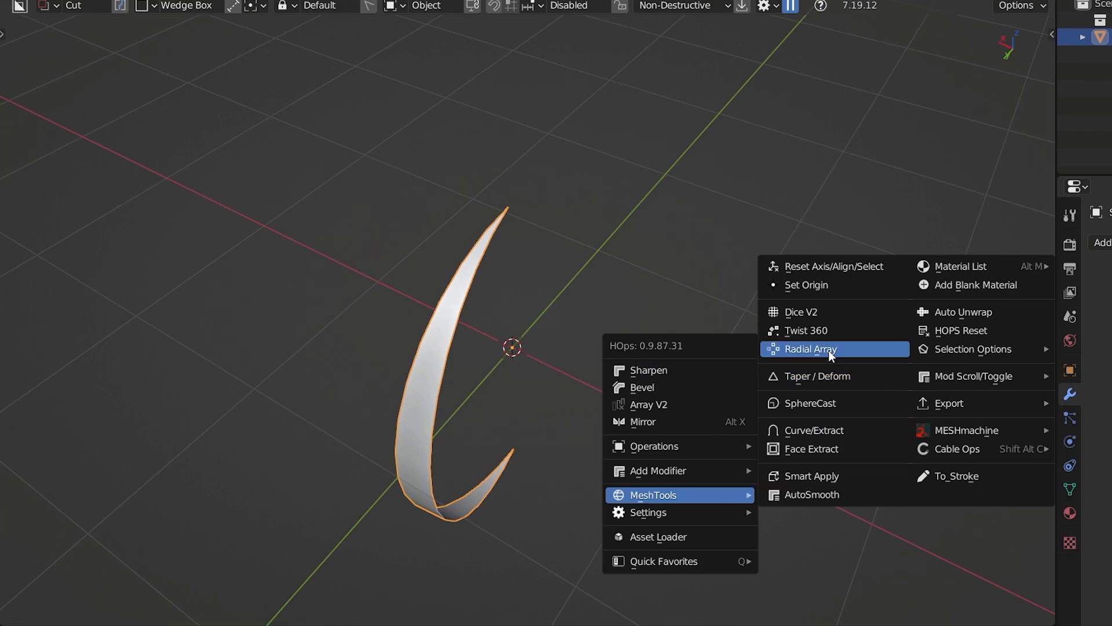
Radially array the ribbon strip, bevel the red cylinder, slide a vertex, and run Offset Cut.
{"action": "left_click", "coordinate": [828, 350]}
{"action": "scroll", "coordinate": [812, 352], "scroll_direction": "up", "scroll_amount": 14}
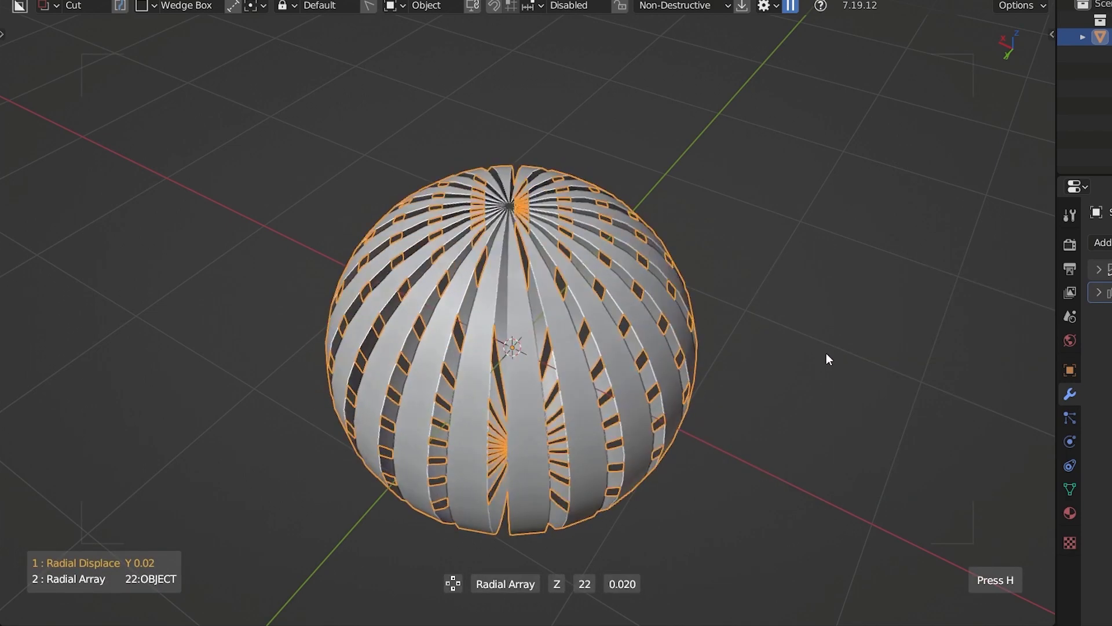
{"action": "scroll", "coordinate": [826, 353], "scroll_direction": "up", "scroll_amount": 11}
{"action": "scroll", "coordinate": [825, 353], "scroll_direction": "down", "scroll_amount": 2}
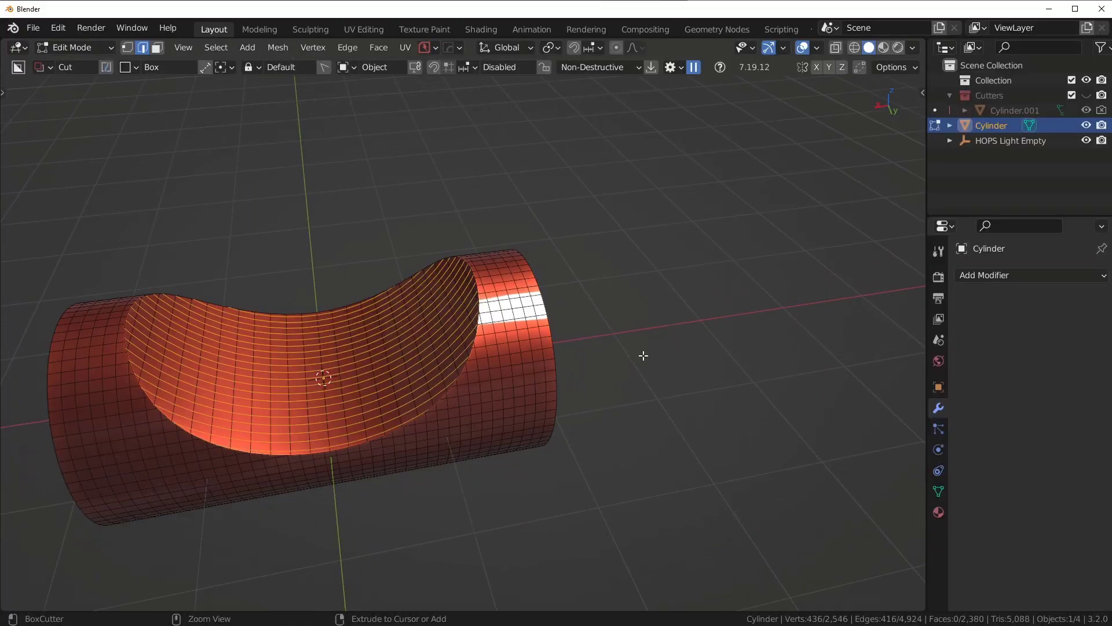
{"action": "key", "text": "Tab"}
{"action": "key", "text": "g"}
{"action": "key", "text": "g"}
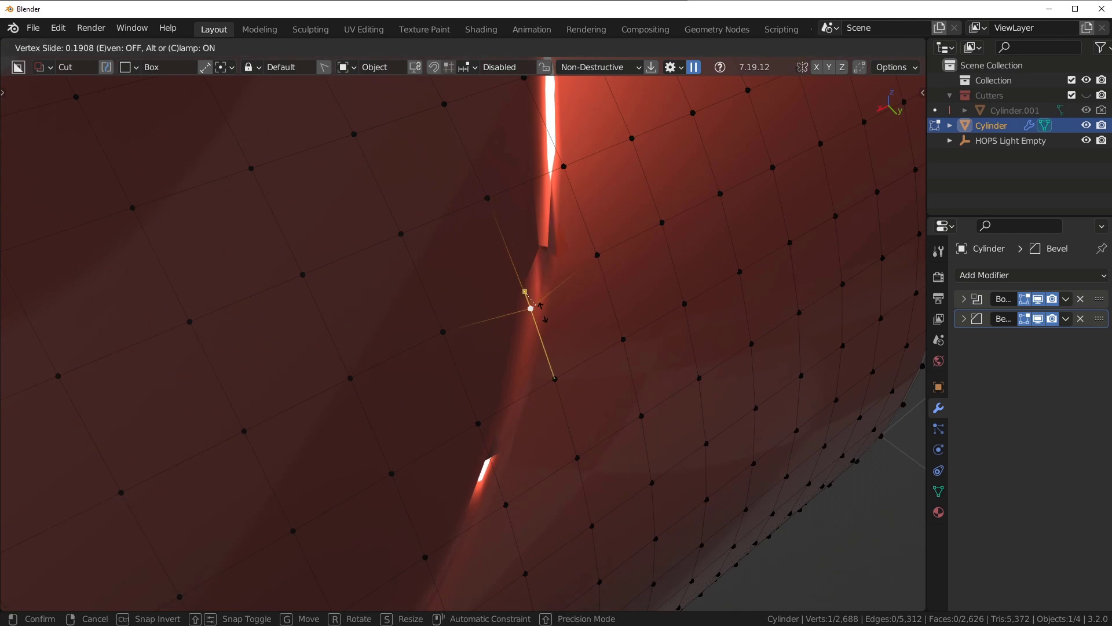
{"action": "left_click", "coordinate": [520, 427]}
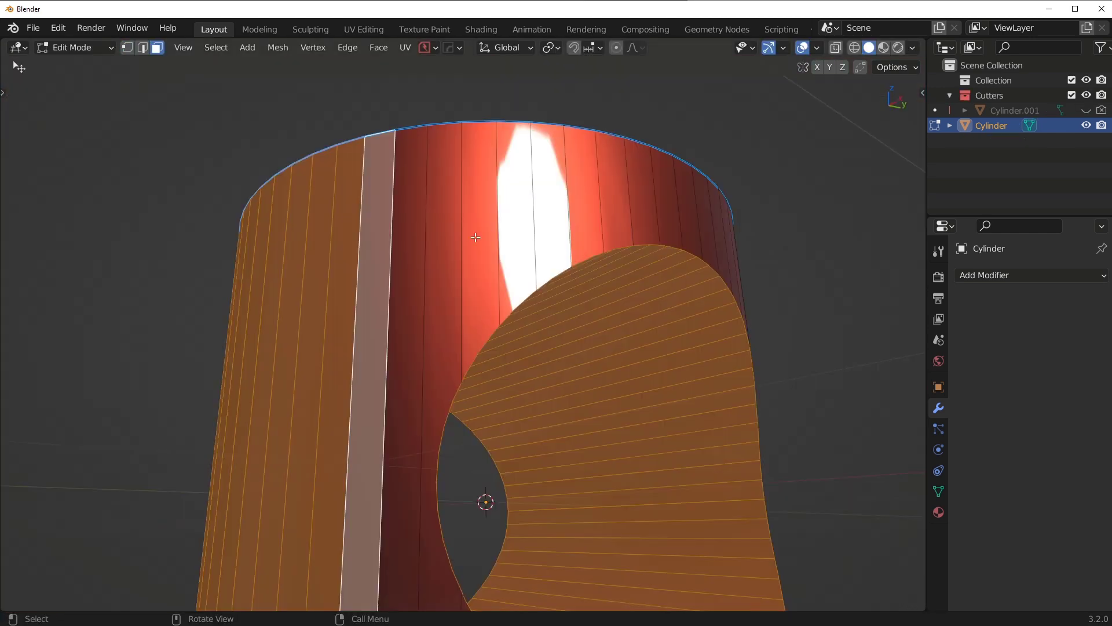
{"action": "scroll", "coordinate": [454, 331], "scroll_direction": "up", "scroll_amount": 3}
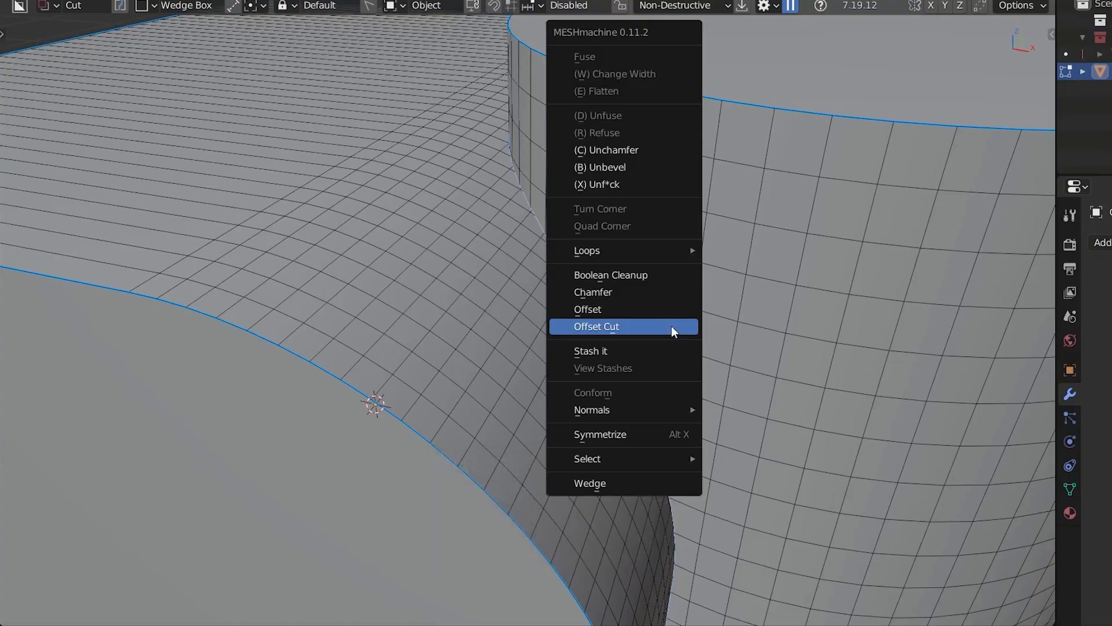
{"action": "left_click", "coordinate": [671, 326]}
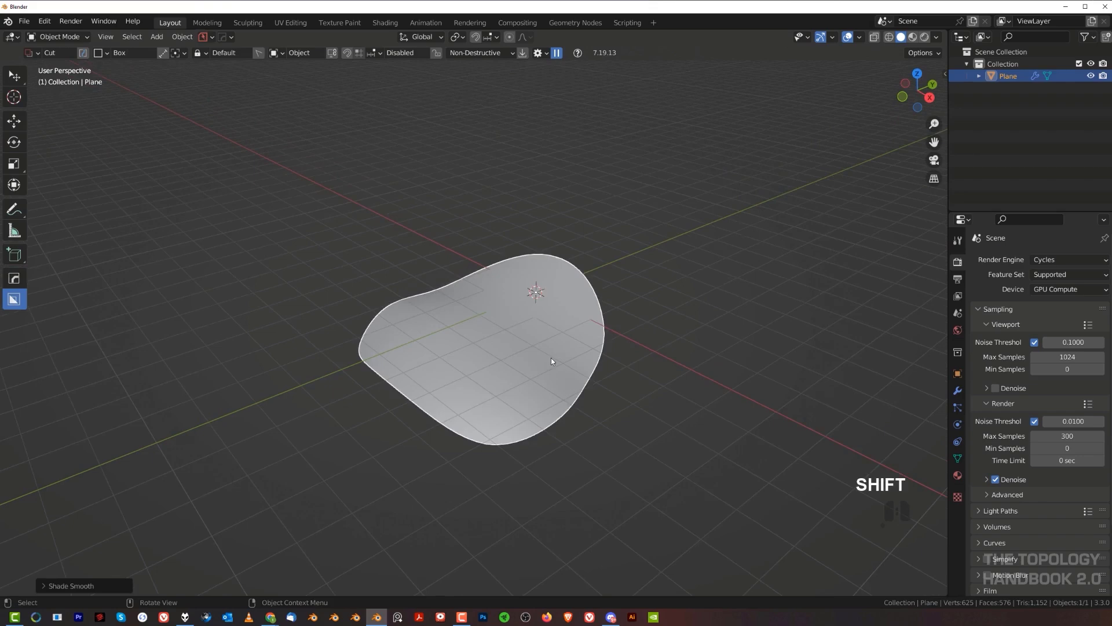
Duplicate the blob plane and add two edge loops, sliding one into position.
{"action": "key", "text": "shift+d"}
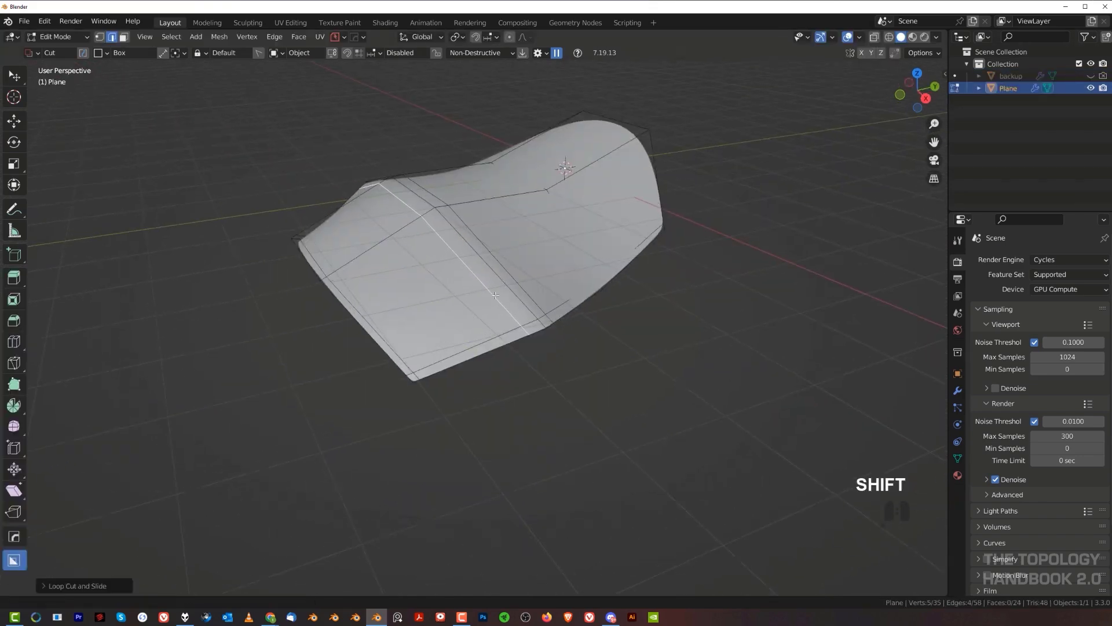
{"action": "key", "text": "ctrl+r"}
{"action": "left_click", "coordinate": [599, 221]}
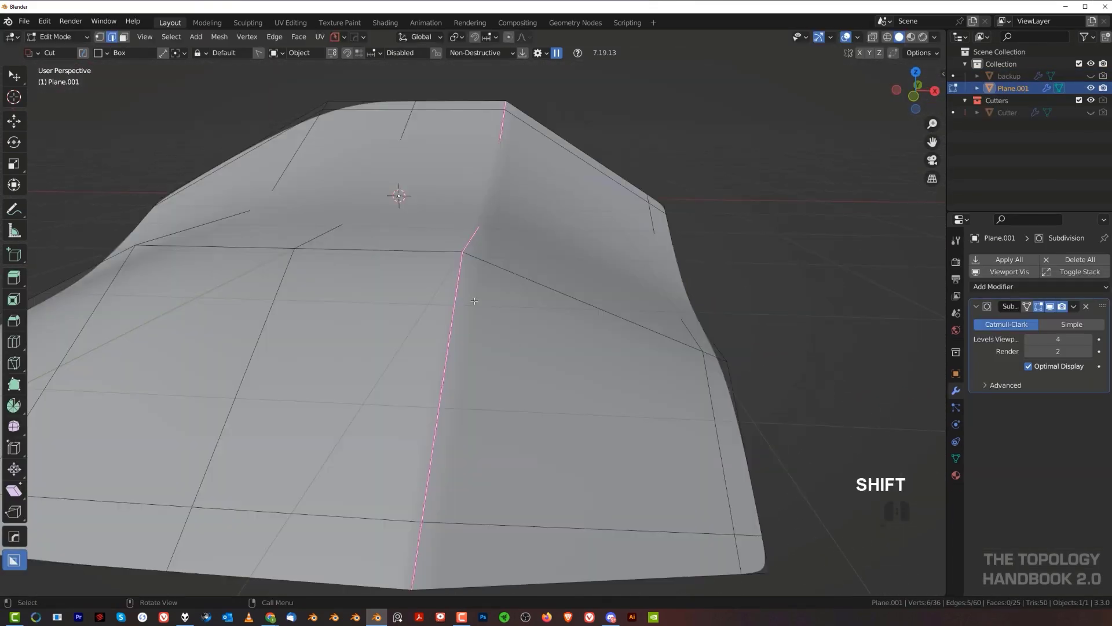
{"action": "key", "text": "ctrl+r"}
{"action": "left_click_drag", "start_coordinate": [485, 273], "coordinate": [405, 249]}
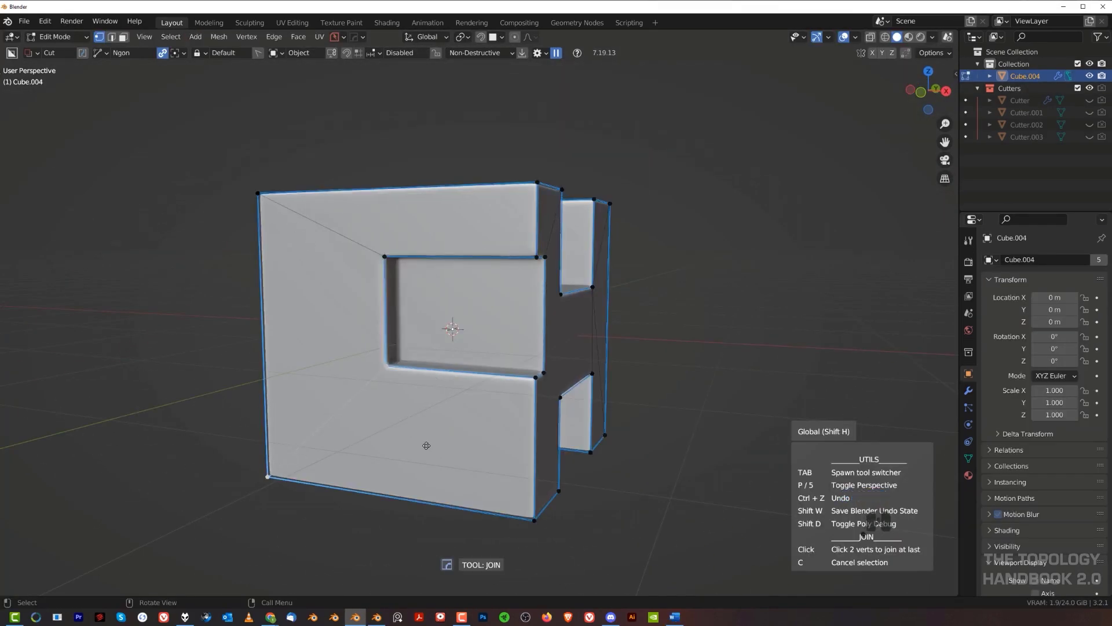
{"action": "middle_click_drag", "start_coordinate": [426, 445], "coordinate": [394, 379]}
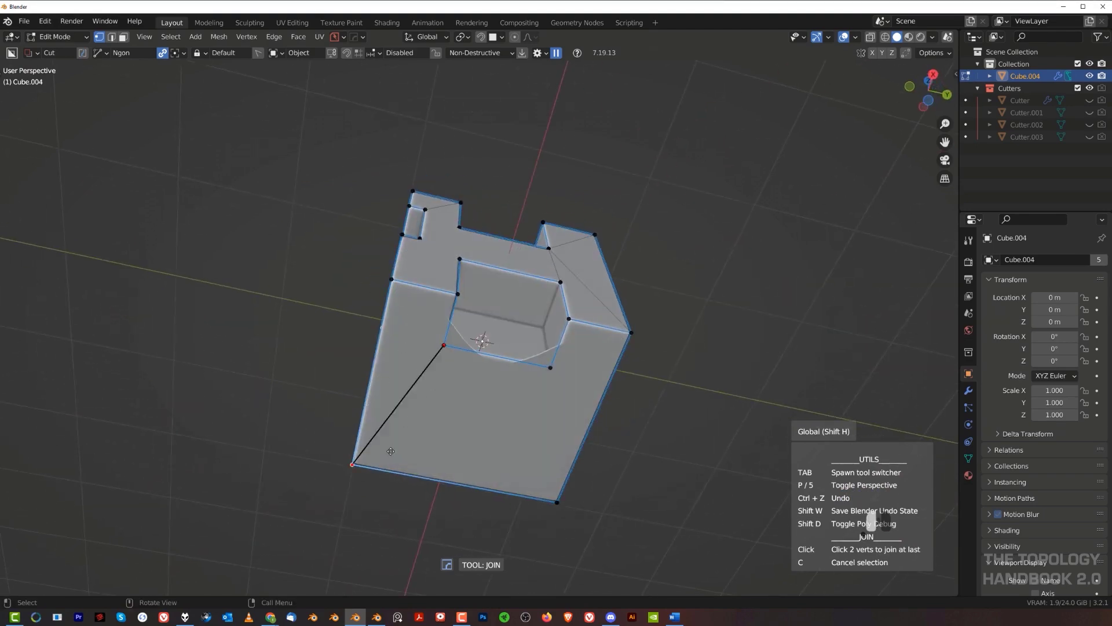